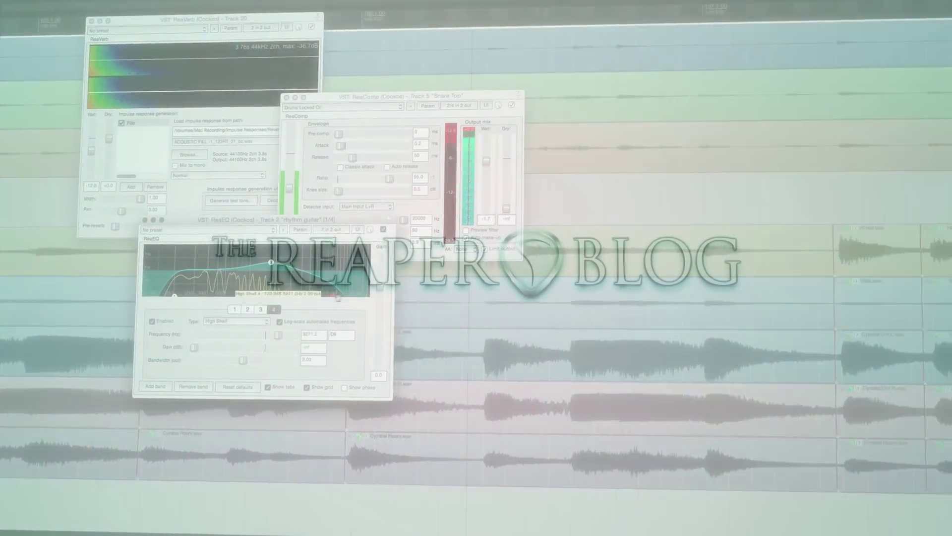
Drag ReaEQ's band 4 high-shelf node up to about 16 kHz.
left_click_drag(335, 296, 354, 296)
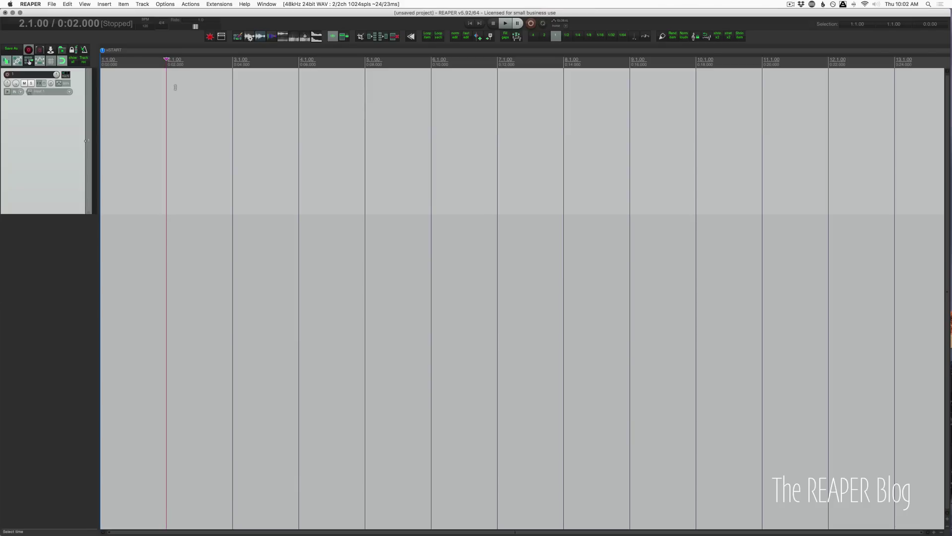
Show the ruler in Measures.Beats only and set the project time signature to 6/4.
right_click(189, 61)
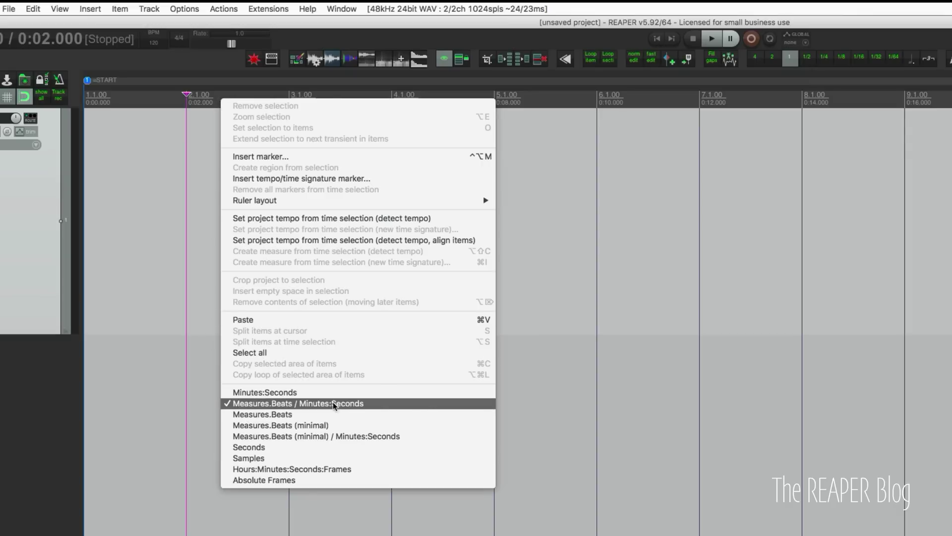
left_click(427, 414)
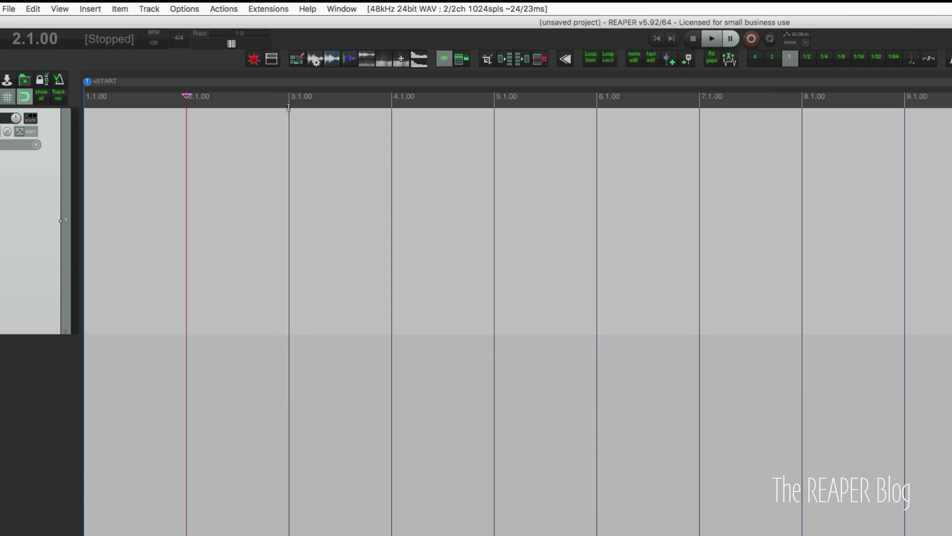
left_click(179, 39)
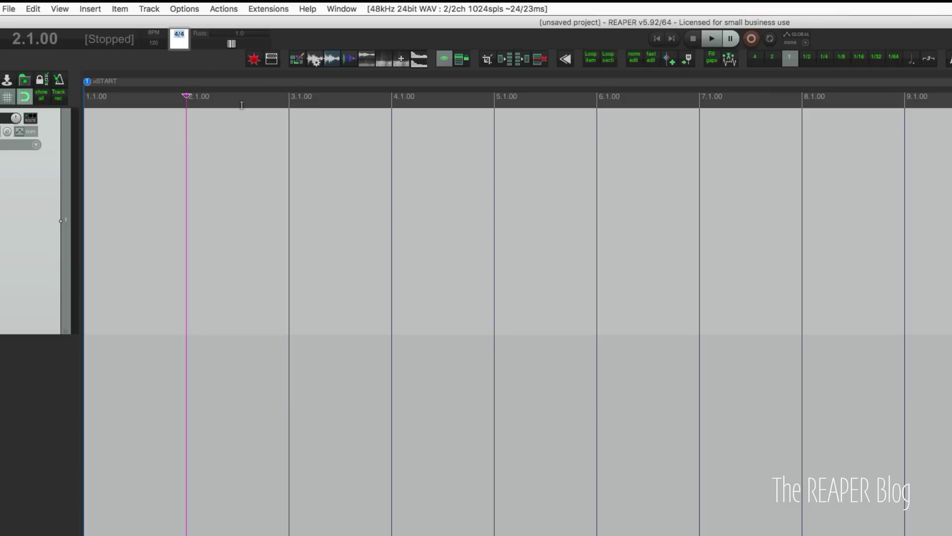
type("6/4")
key("Return")
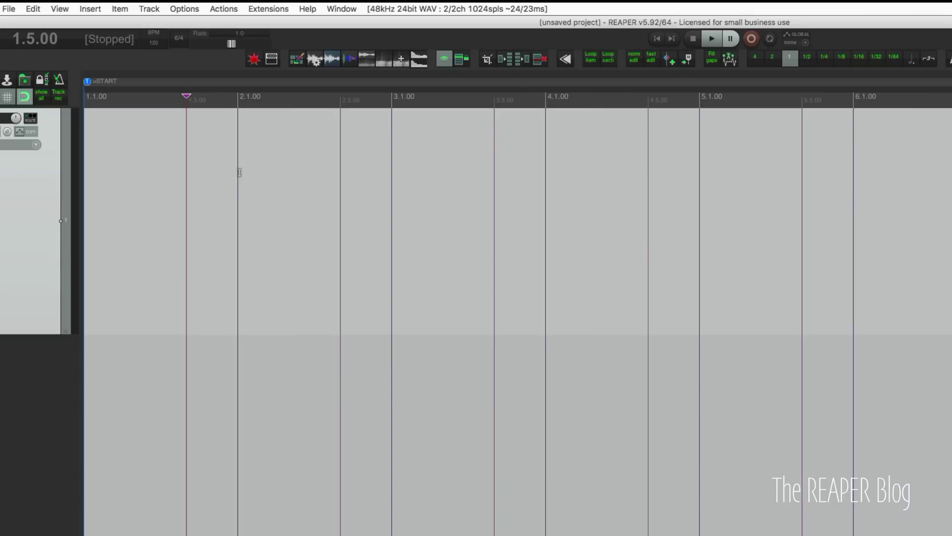
Try time selections over measure 1, ending with a selection from 1.1.00 to 1.5.00.
left_click_drag(239, 170, 84, 208)
left_click(238, 292)
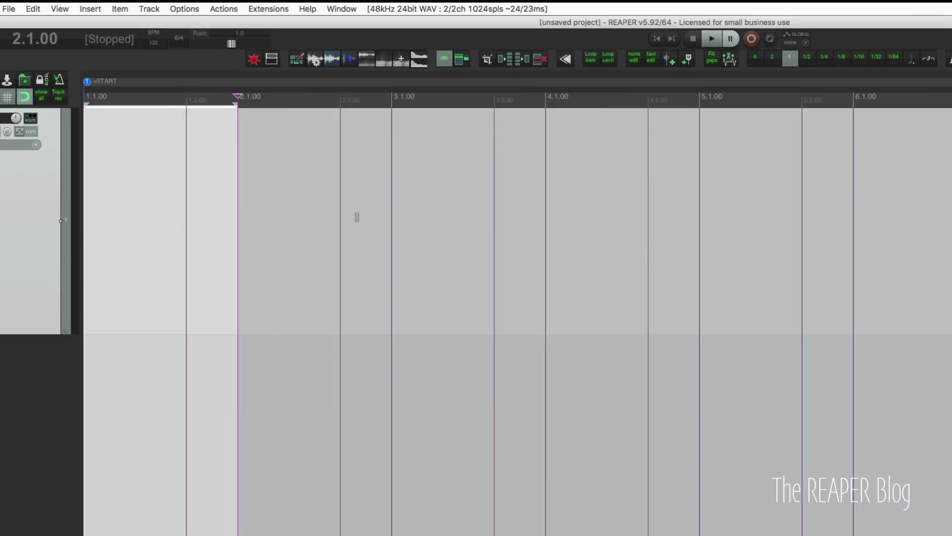
key("Escape")
left_click(184, 194)
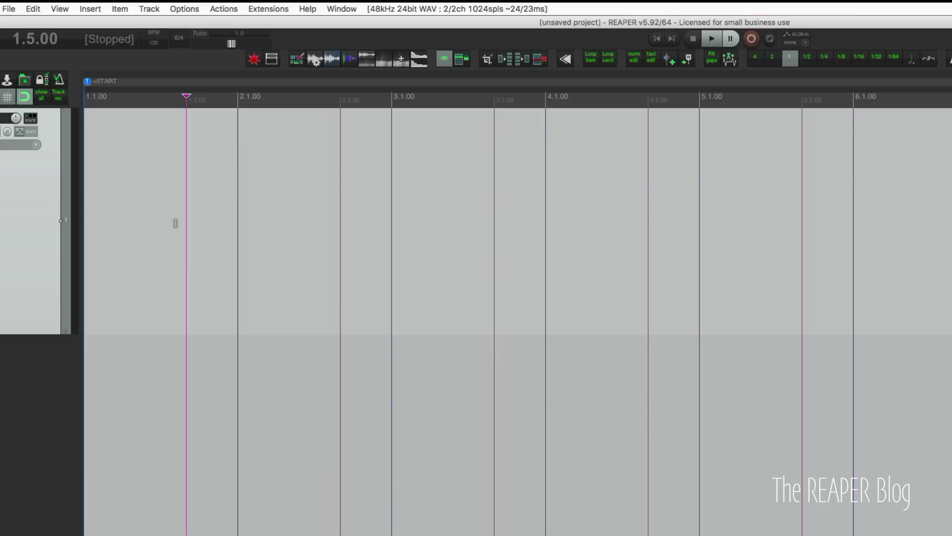
left_click_drag(237, 165, 83, 192)
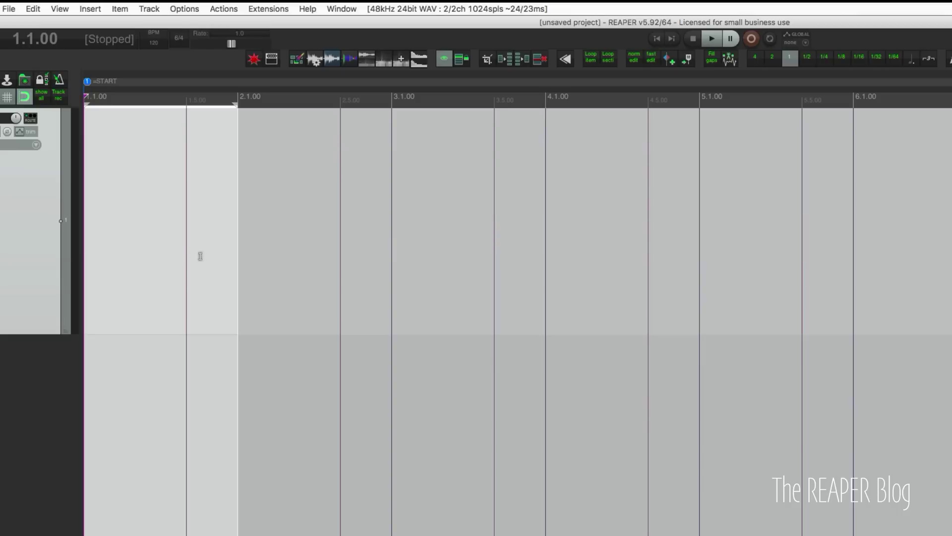
left_click_drag(186, 174, 17, 187)
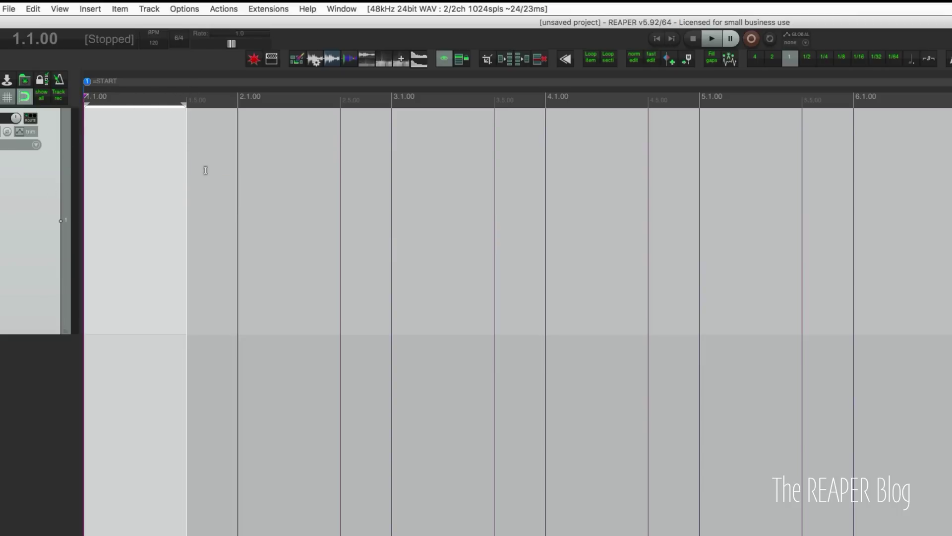
Set the grid line spacing to one line per Measure.
left_click(174, 196)
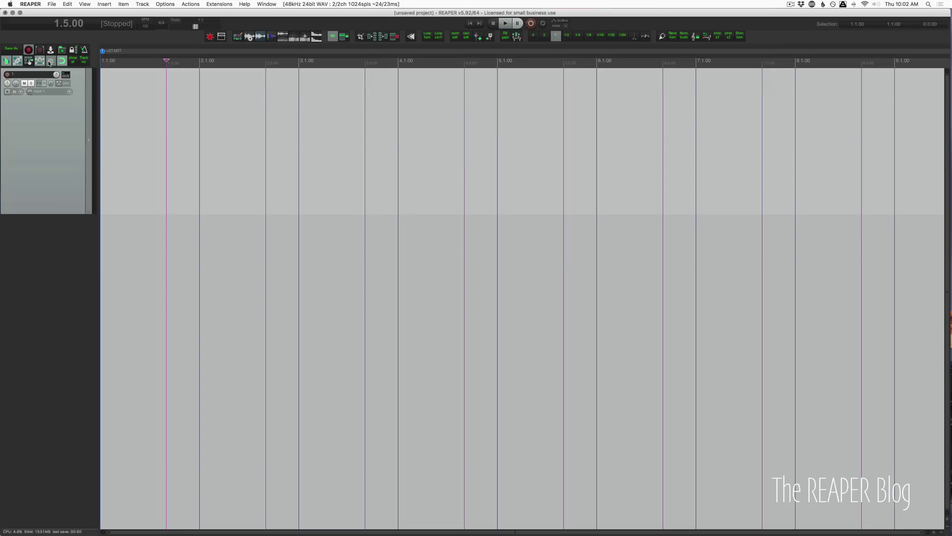
right_click(50, 62)
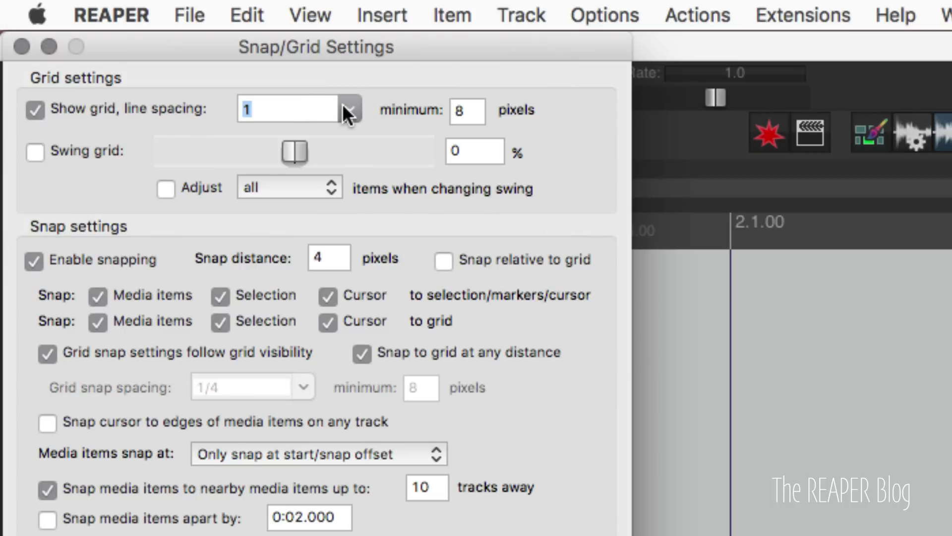
left_click(97, 28)
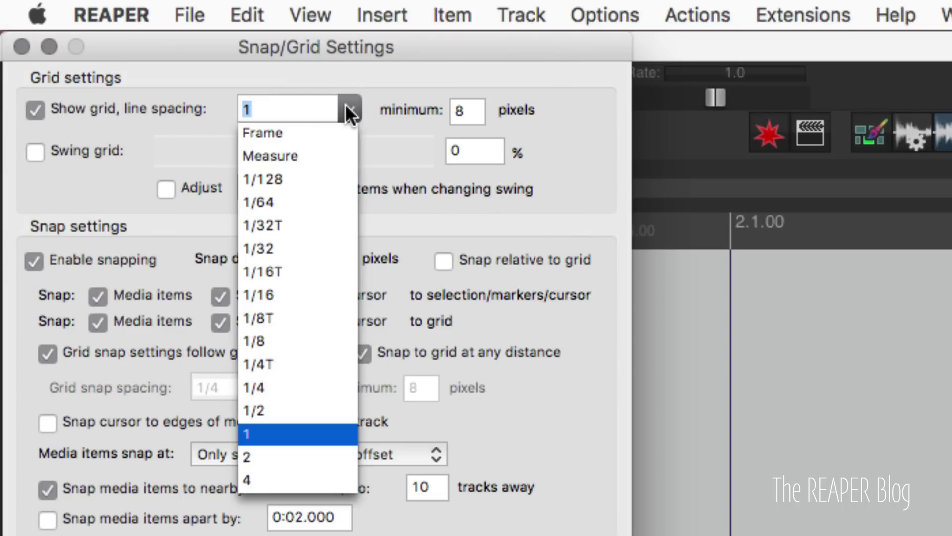
left_click(283, 157)
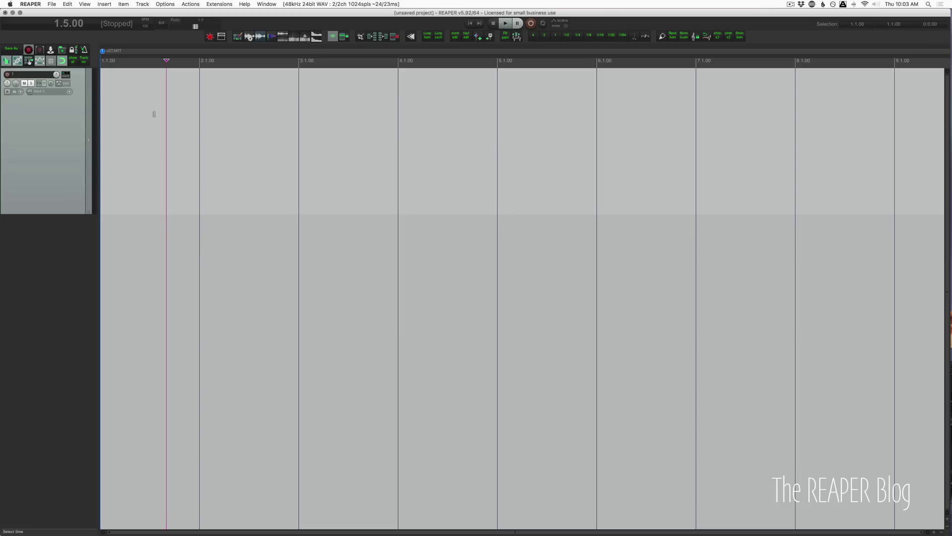
Select and clear measure 2, then change the time signature to 7/8.
left_click(200, 105)
left_click_drag(200, 98, 313, 99)
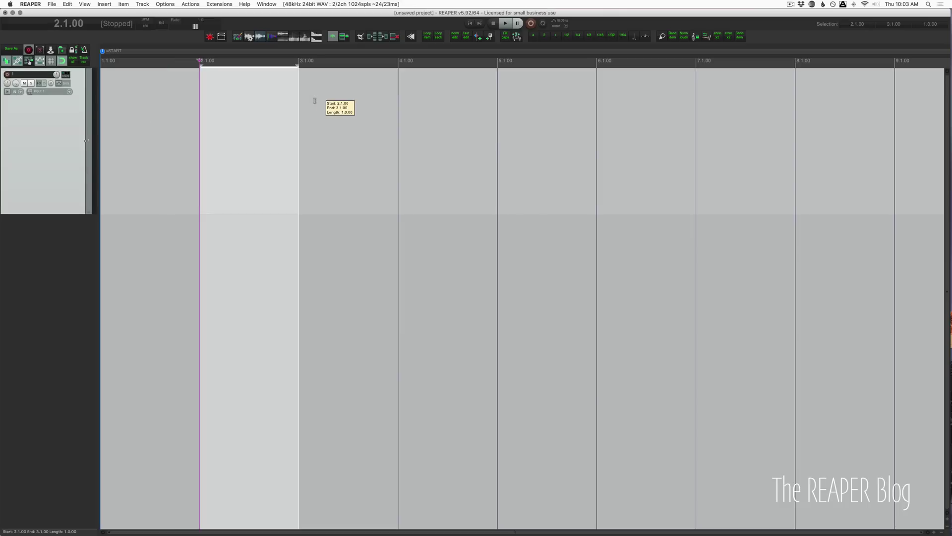
left_click(159, 117)
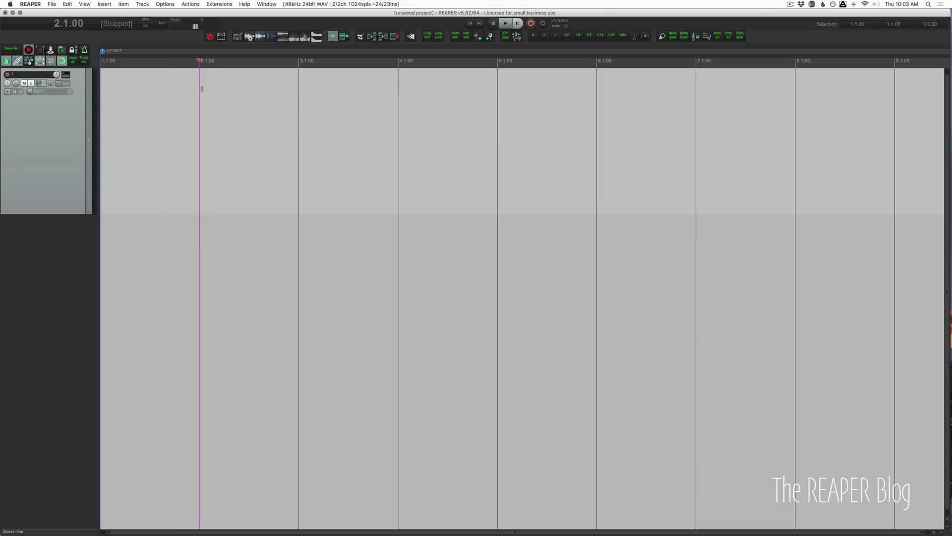
left_click(162, 22)
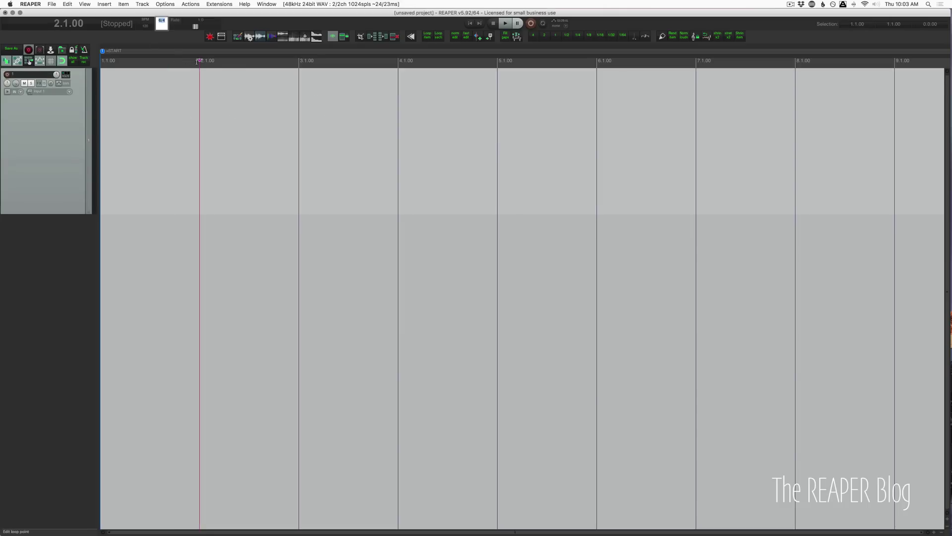
type("7/8")
key("Return")
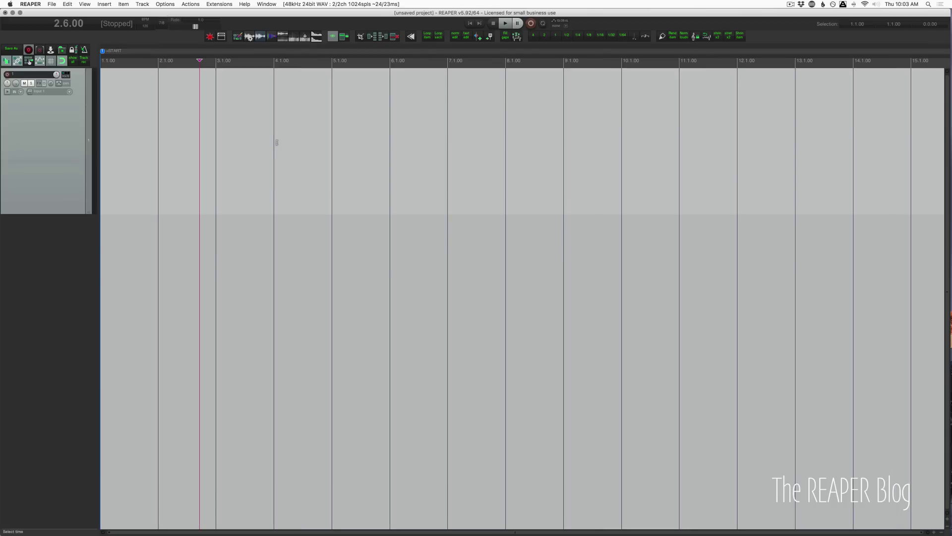
Select measures 1–2, set the time signature back to 4/4, and leave the cursor at measure 3.
left_click(274, 159)
left_click(216, 84)
left_click_drag(119, 84, 66, 125)
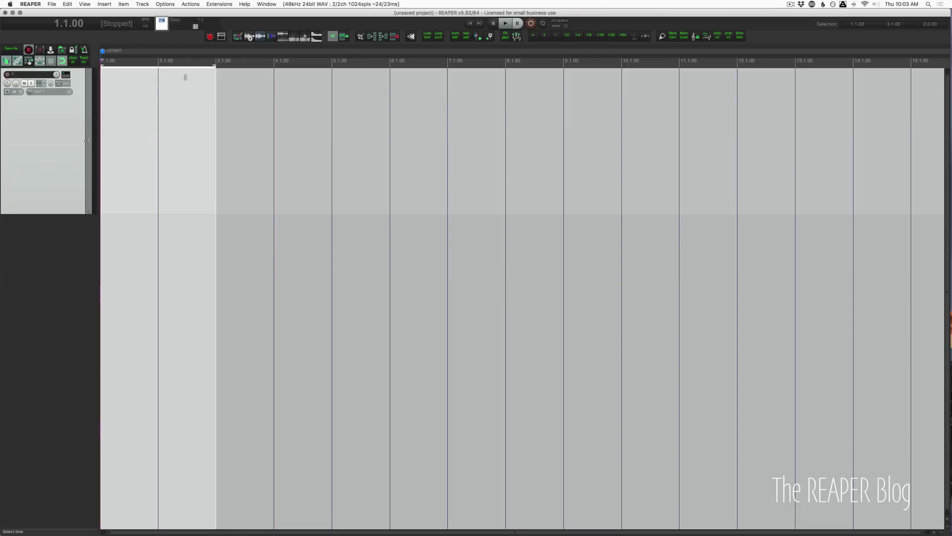
type("4/4")
key("Return")
left_click(201, 174)
left_click(204, 175)
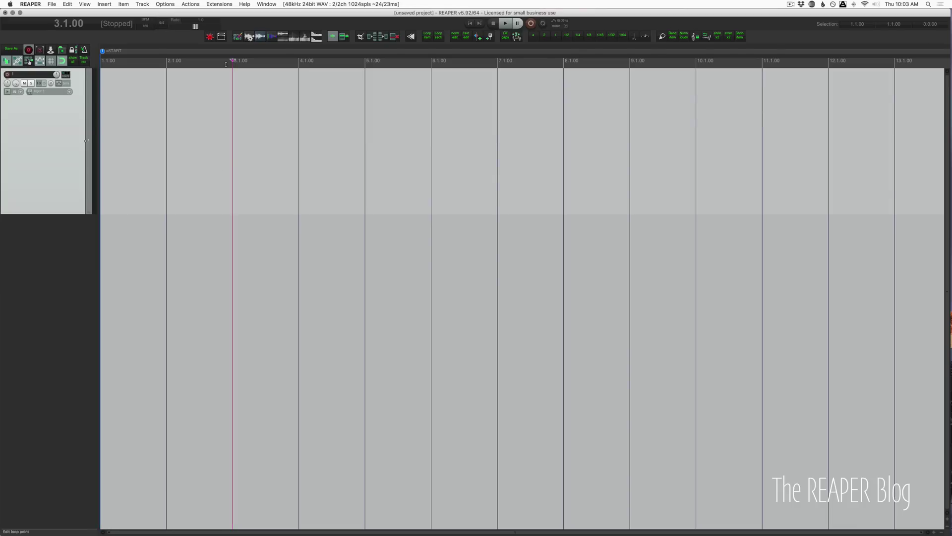
Enable dividing the arrange view every measure in the Appearance preferences.
left_click(196, 126)
key("super+comma")
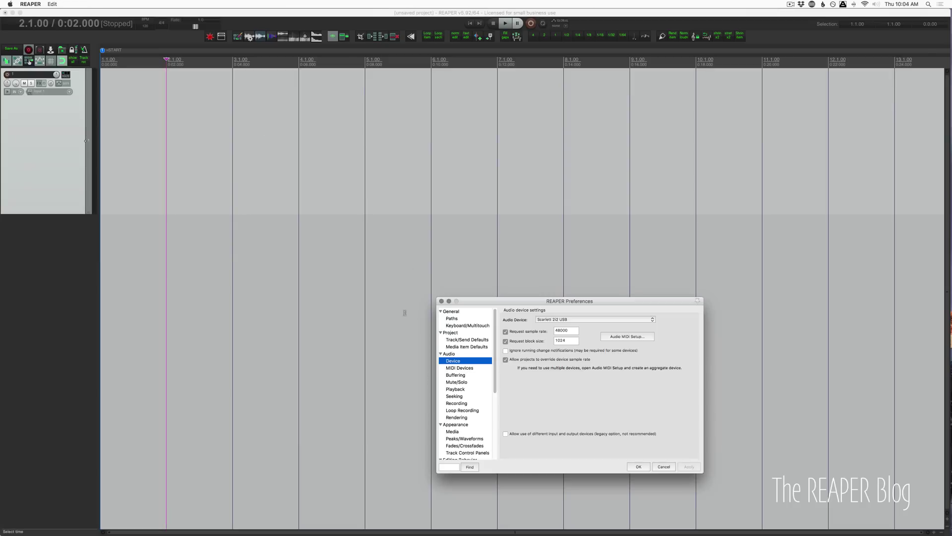
scroll(453, 397, "down", 3)
left_click(471, 393)
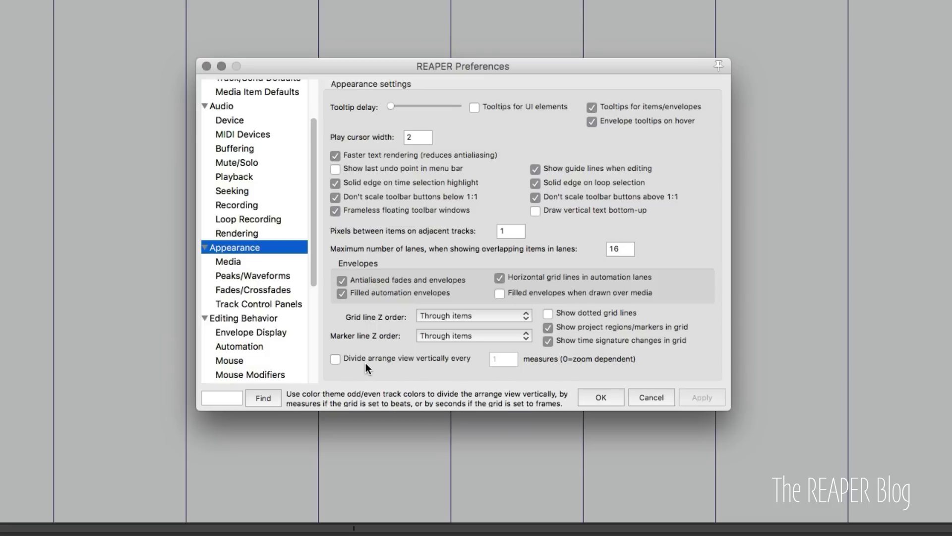
left_click(365, 362)
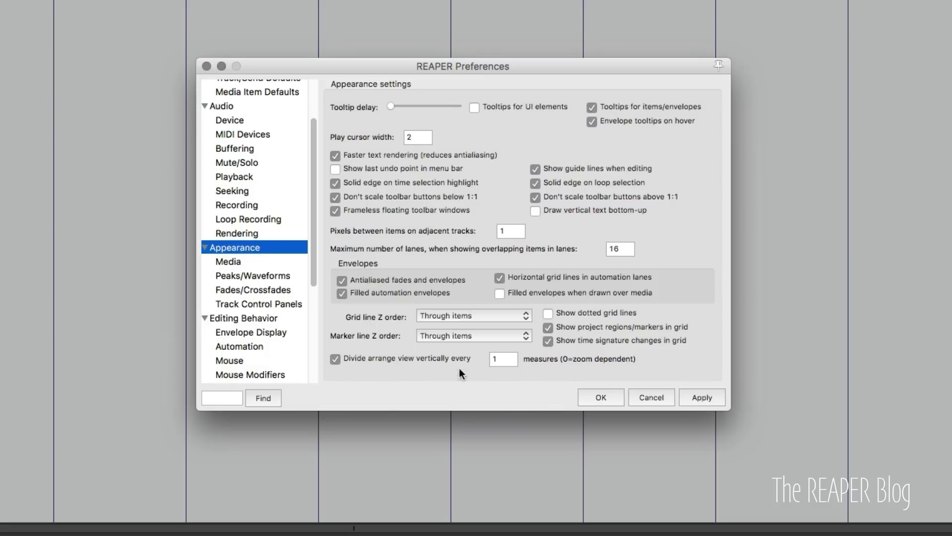
left_click(602, 397)
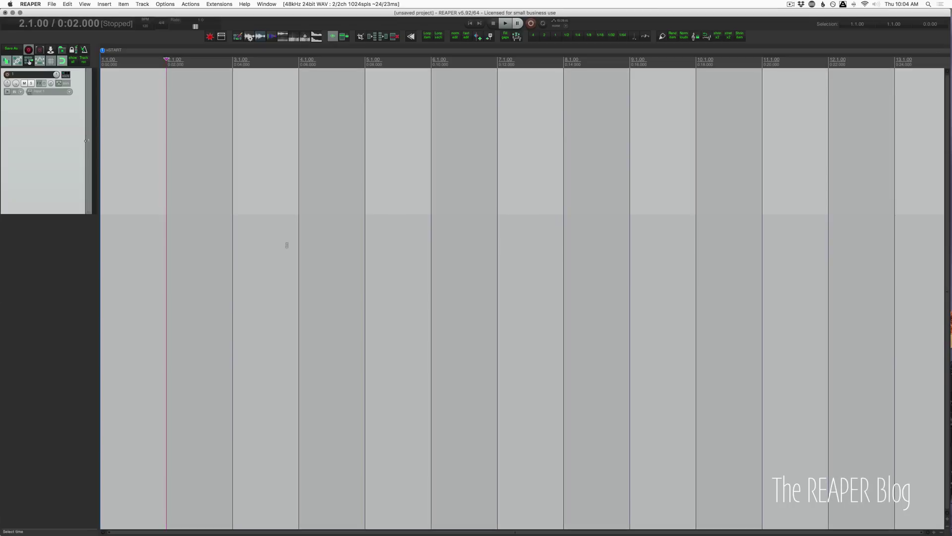
Change the project time signature to 5/4.
left_click(203, 152)
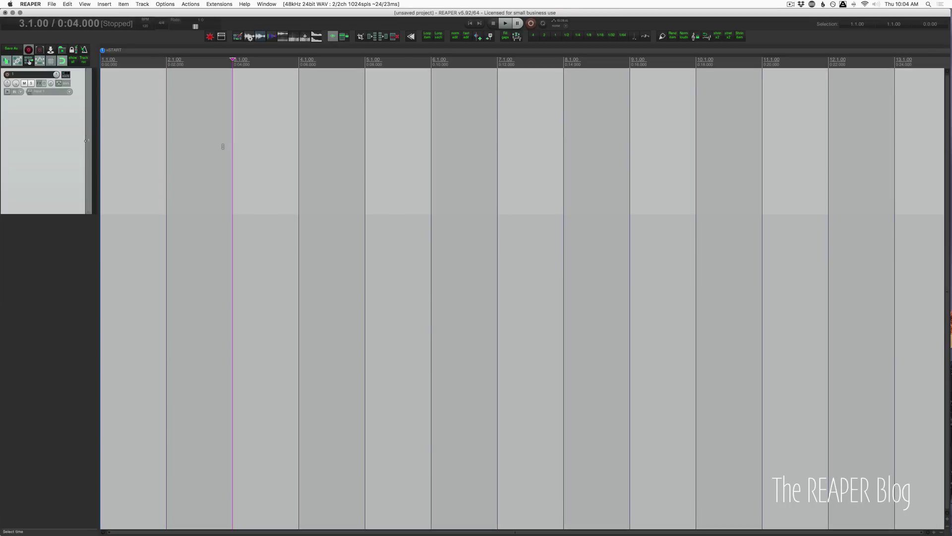
scroll(222, 147, "down", 2)
scroll(223, 147, "up", 3)
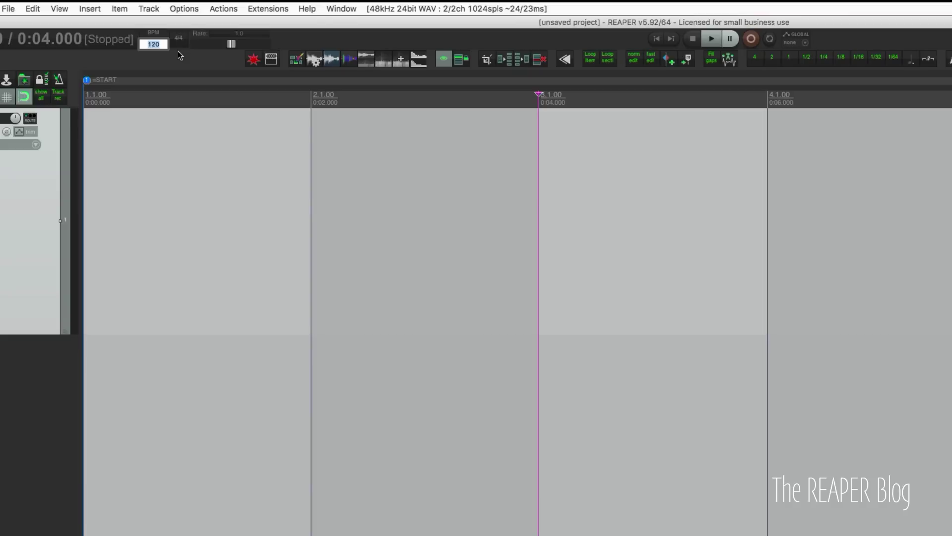
key("Tab")
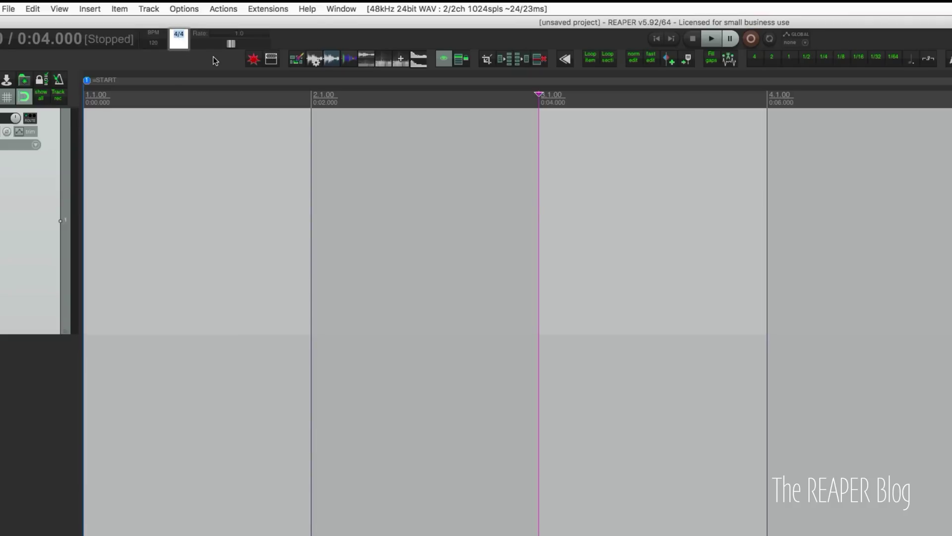
type("5/4")
key("Return")
Move the edit cursor to bar 2 and set the grid to whole notes.
left_click(417, 268)
scroll(418, 268, "down", 5)
scroll(419, 270, "up", 2)
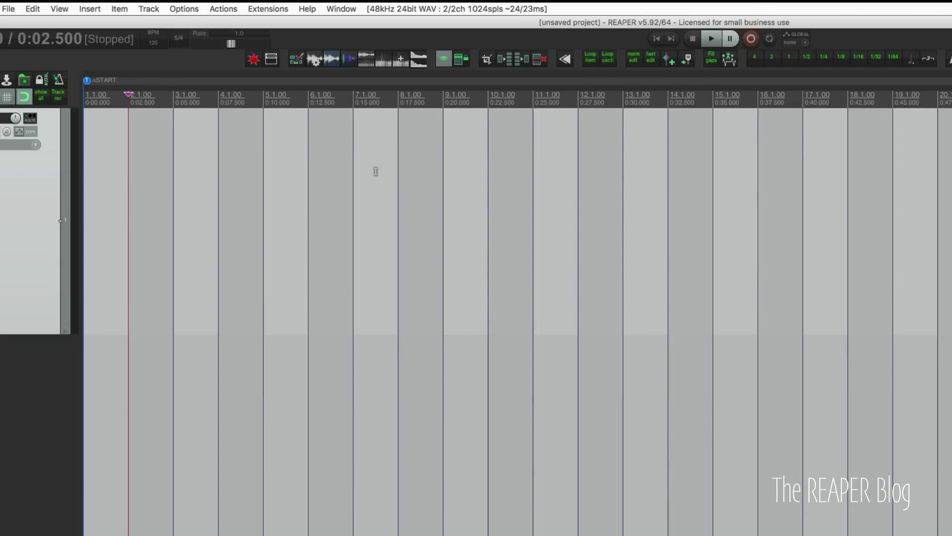
left_click(789, 57)
Make time selections from 0:00 to 2 seconds and from 0:02.500 to about 0:05.000, then clear.
scroll(148, 212, "up", 6)
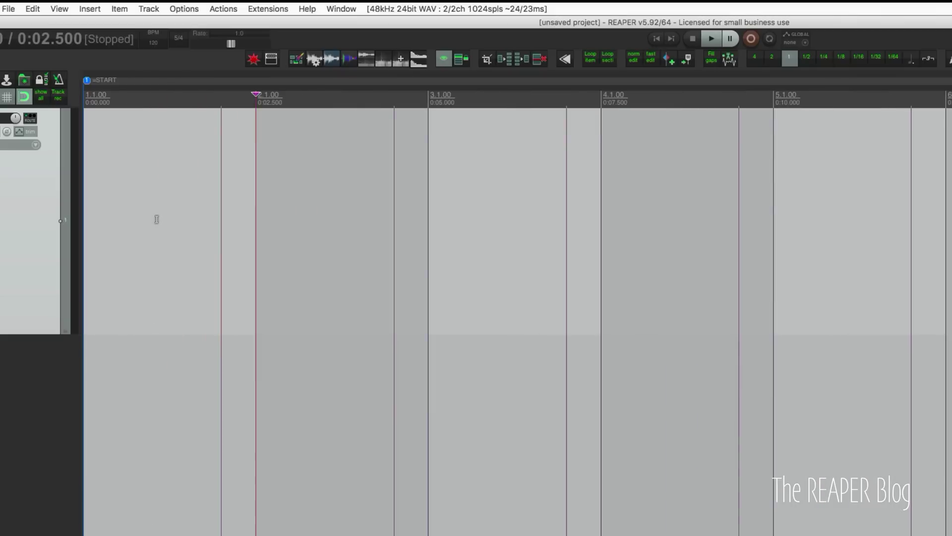
left_click(212, 217)
left_click_drag(114, 205, 189, 142)
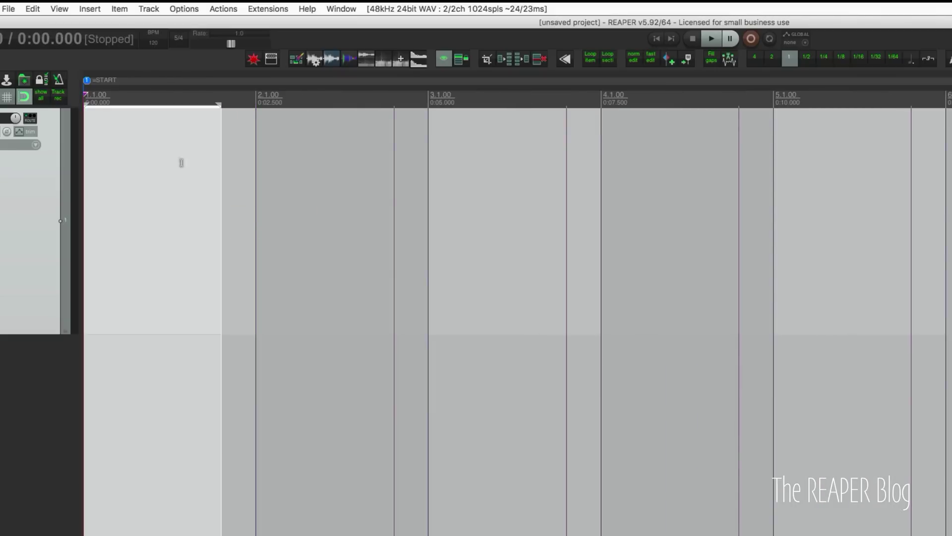
left_click(255, 115)
left_click_drag(256, 152, 436, 149)
key("Escape")
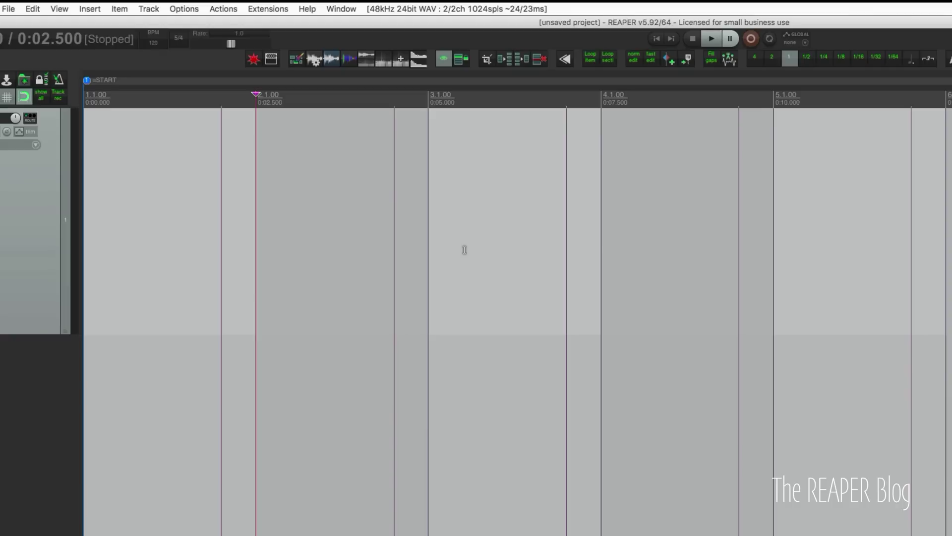
scroll(464, 250, "down", 5)
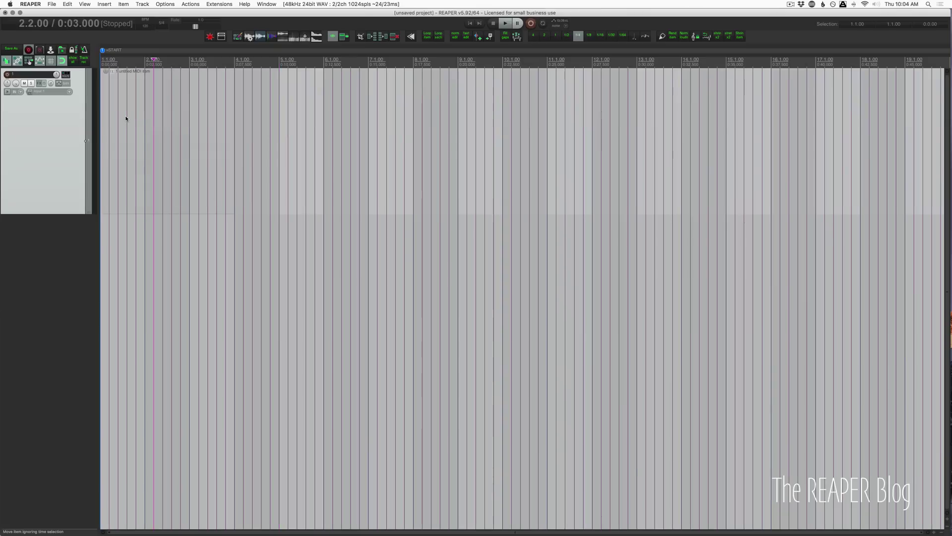
Insert an empty MIDI item and browse its editor's Note/CC names > Load note/CC names from file list.
key("ctrl+alt+n")
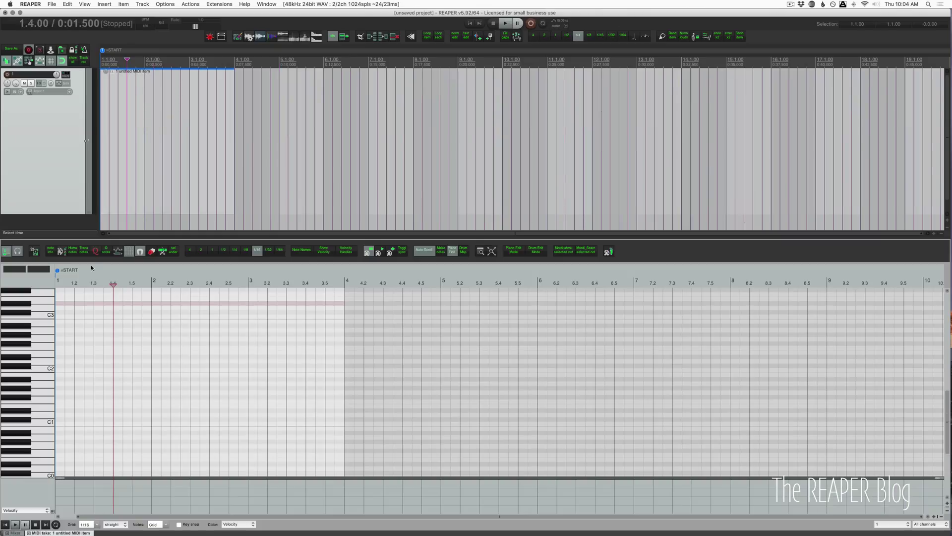
right_click(43, 283)
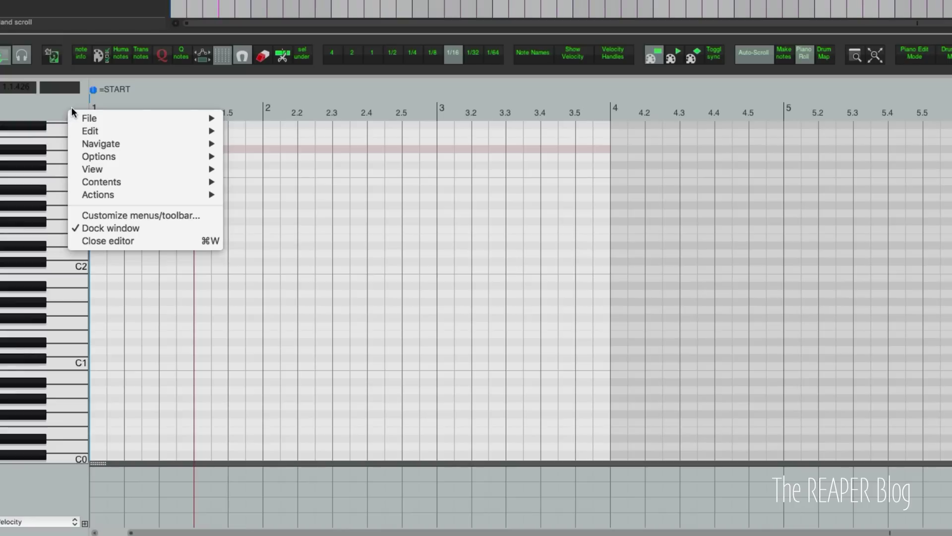
mouse_move(69, 283)
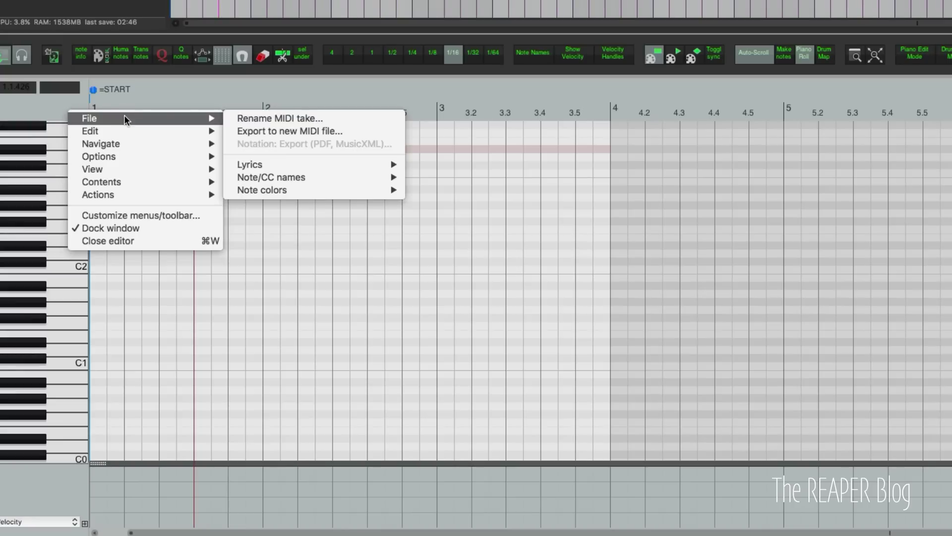
mouse_move(269, 179)
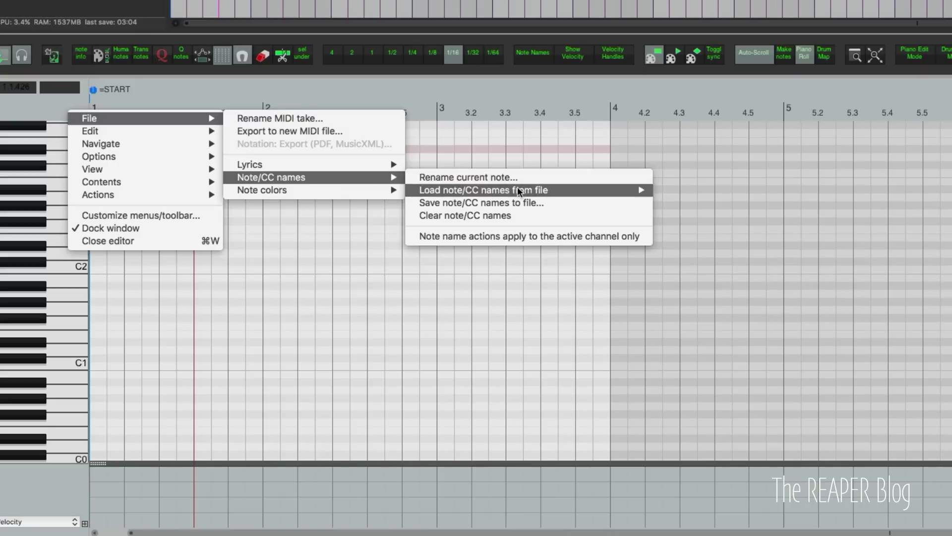
mouse_move(519, 191)
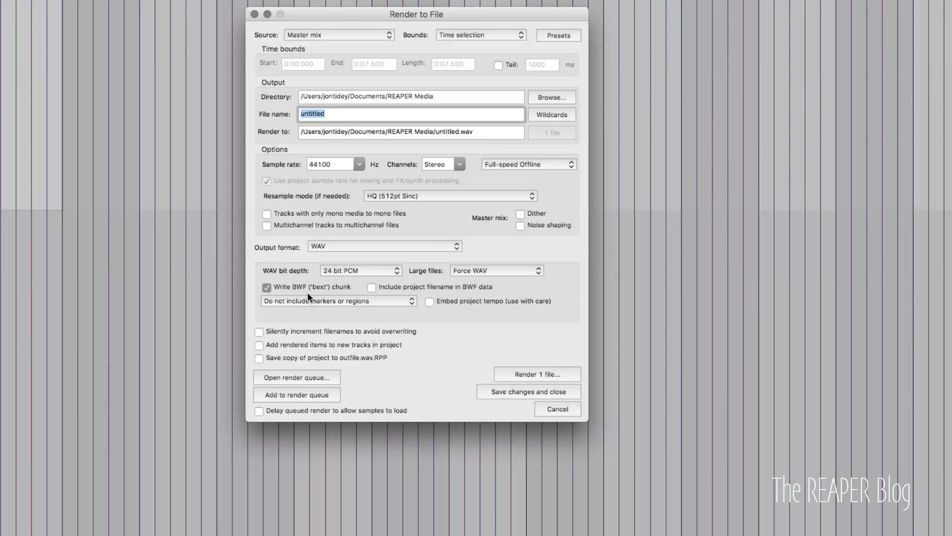
Toggle the BWF project filename option, switch render speed to Online Render, and keep 44100 Hz.
left_click(401, 288)
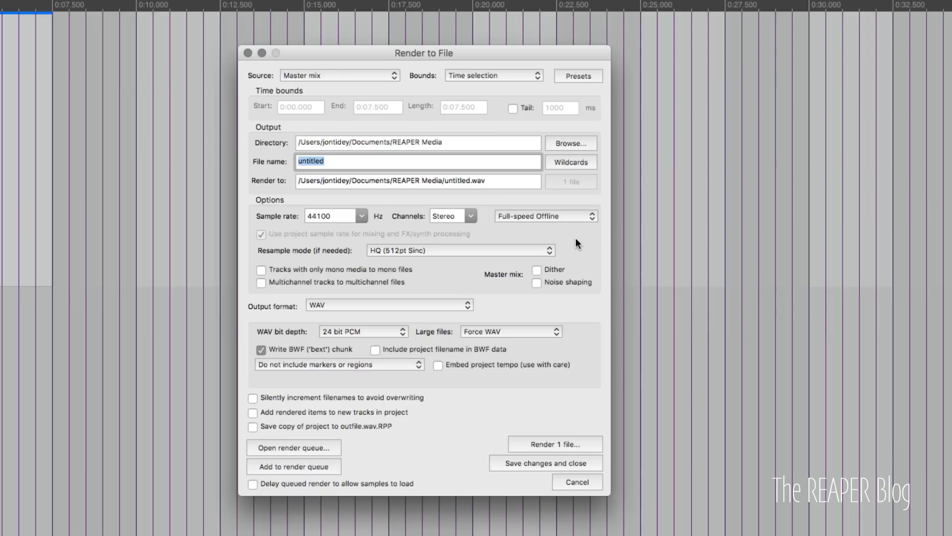
left_click(564, 214)
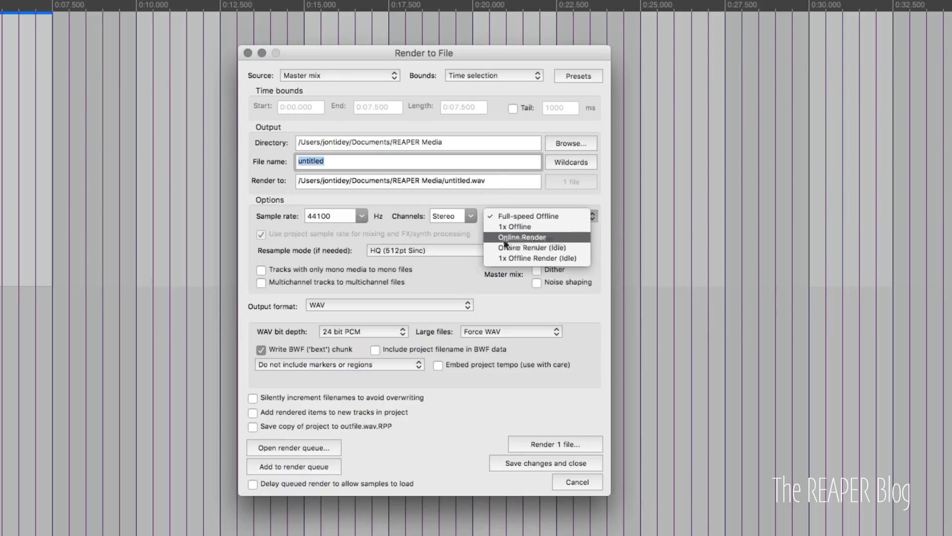
left_click(564, 238)
left_click(362, 217)
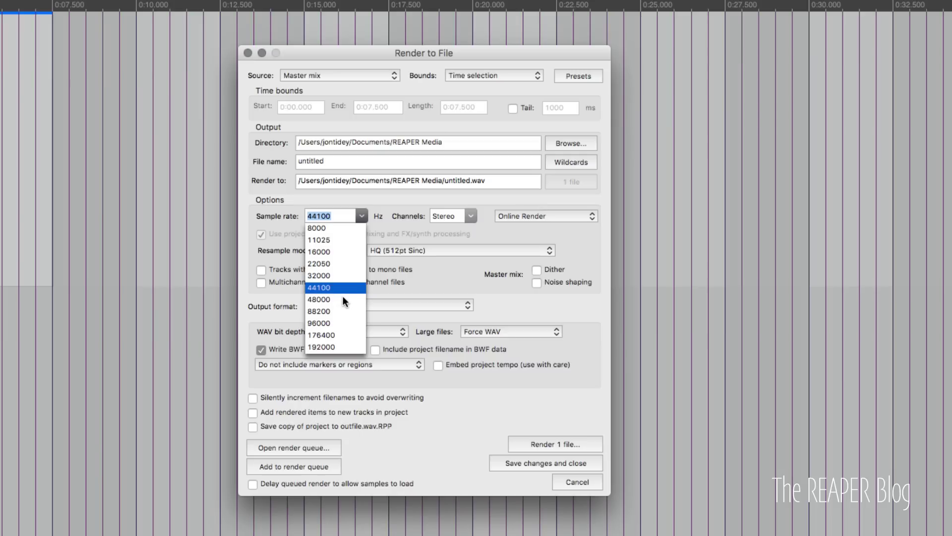
left_click(449, 279)
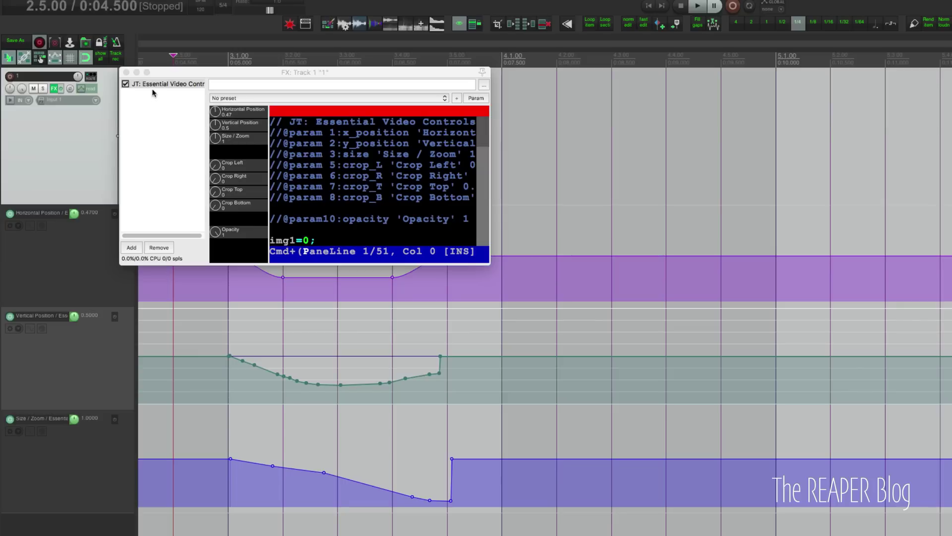
Close the FX window, select the Horizontal Position envelope, and preview playback around bar 3.
left_click(127, 73)
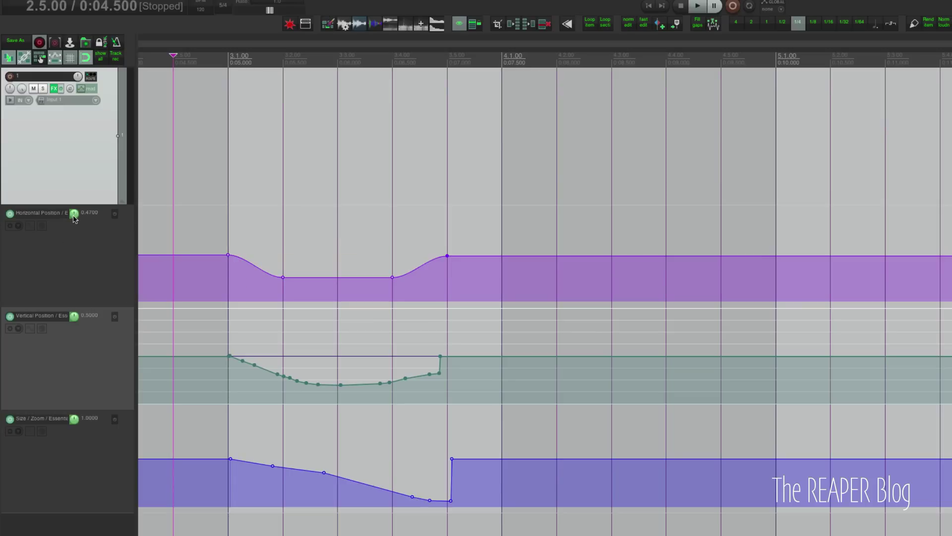
left_click(176, 248)
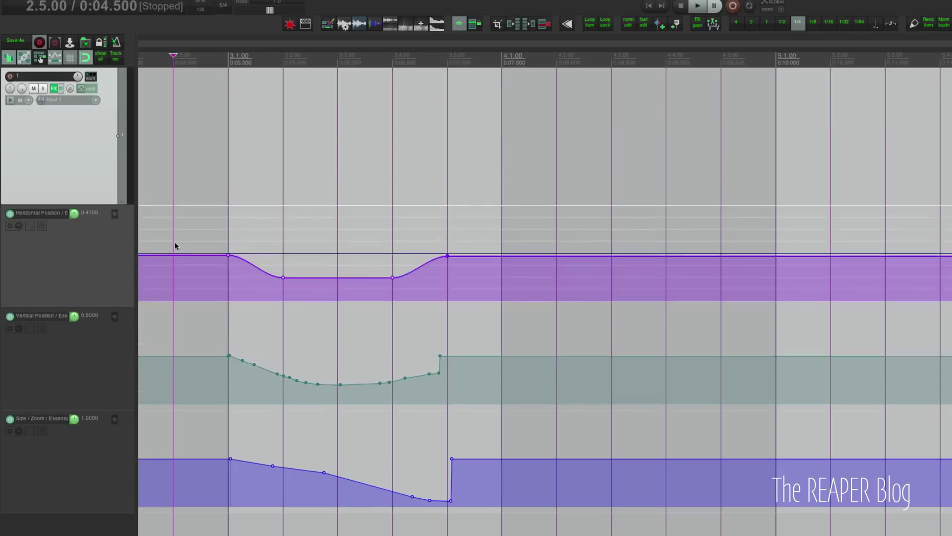
key("space")
left_click(226, 217)
key("space")
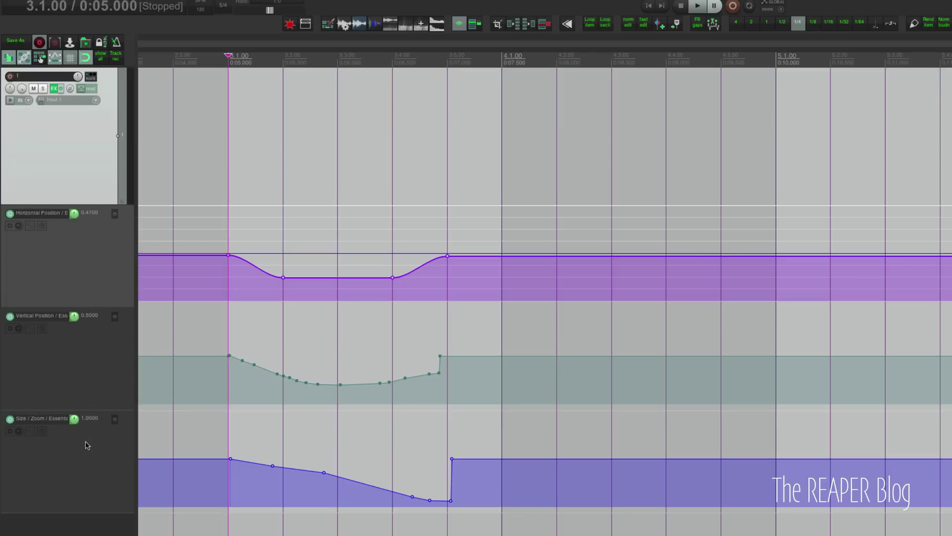
left_click(333, 291)
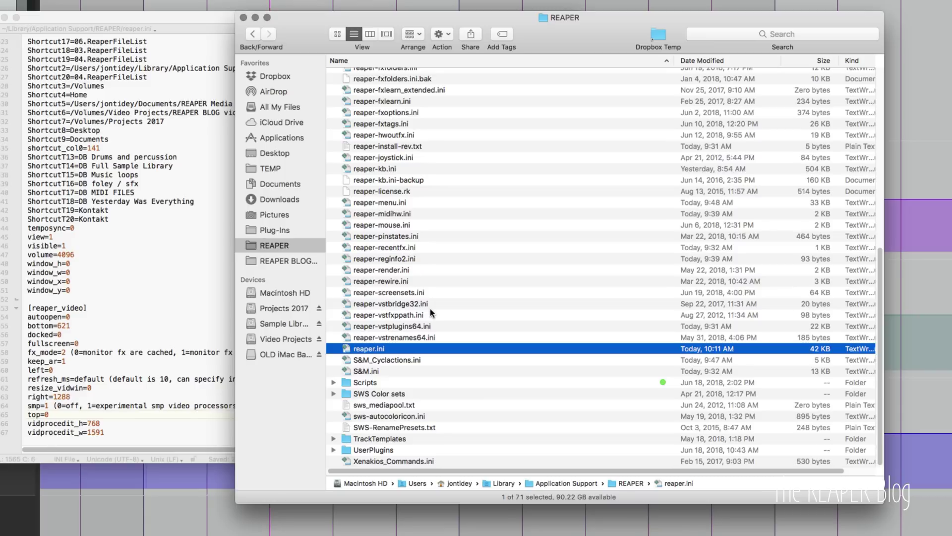
Bring the reaper.ini editor forward, shift it right, and select the smp=1 line.
left_click(162, 269)
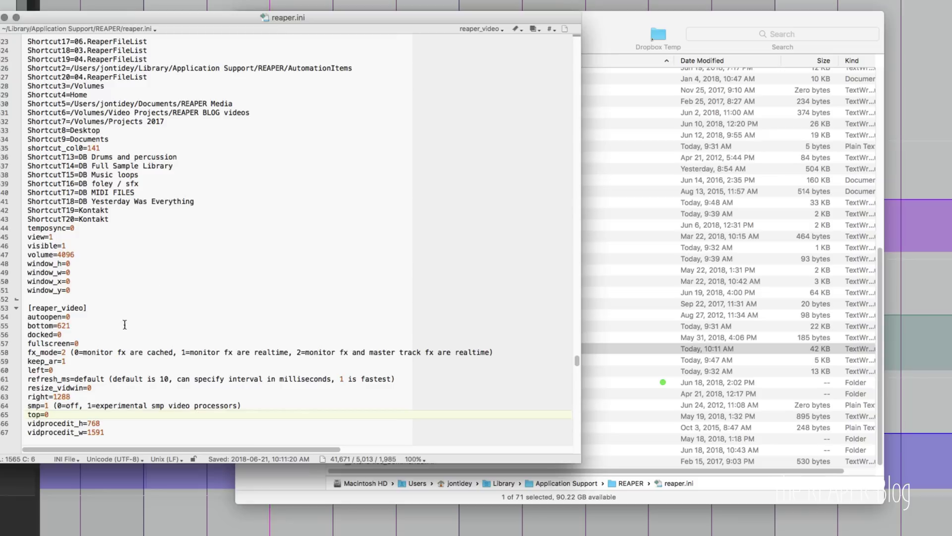
left_click_drag(89, 17, 100, 19)
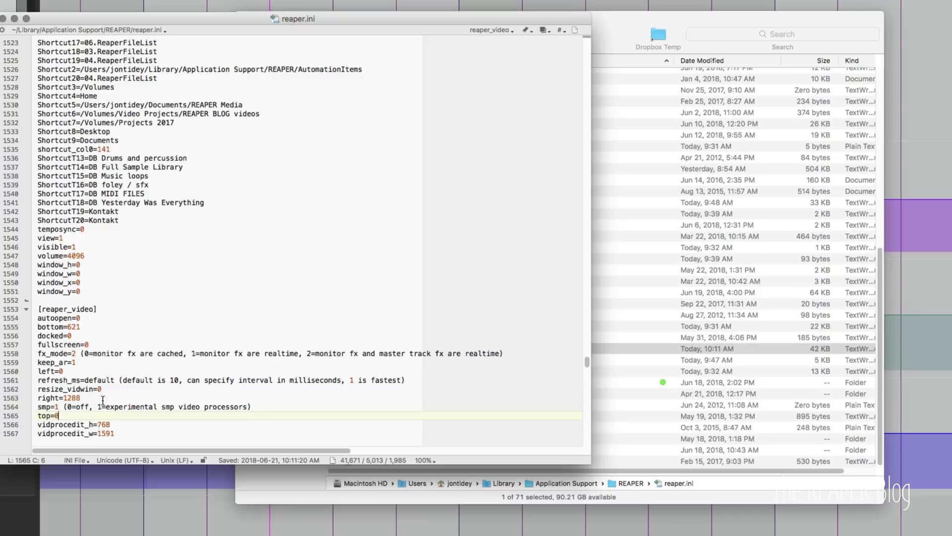
triple_click(99, 405)
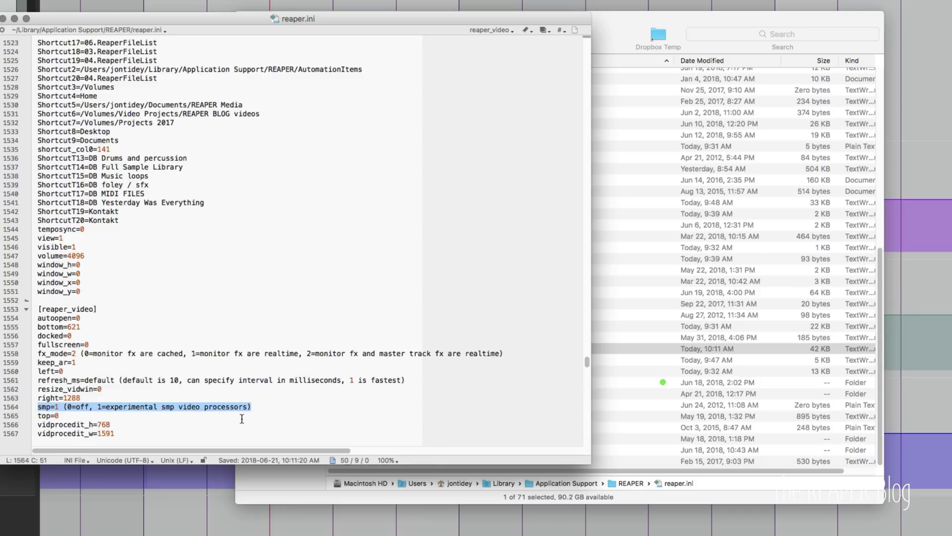